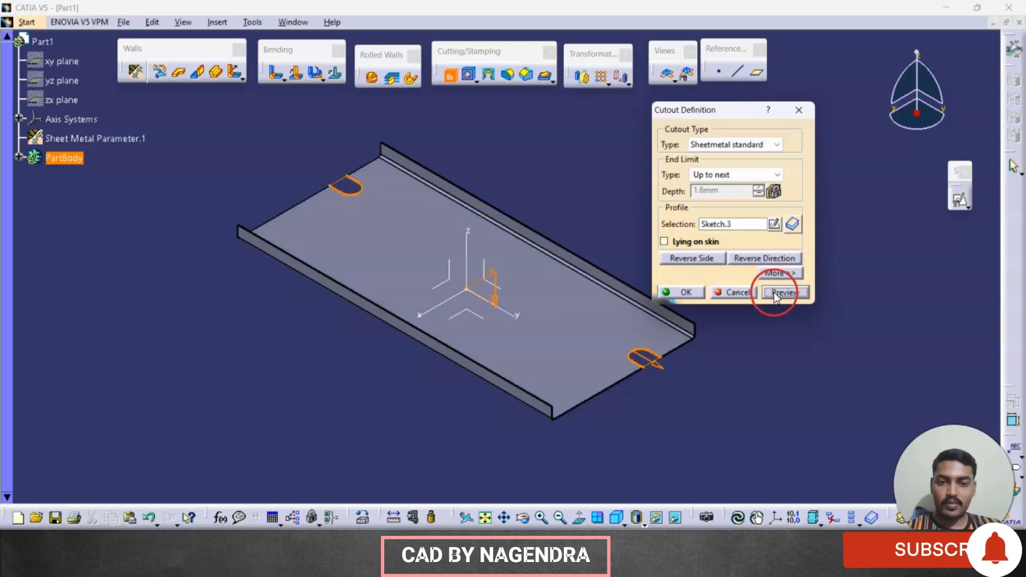
Step: Create the Sheetmetal standard cutout of the two rounded end notches from Sketch.3, with the Up to next limit
left_click(686, 293)
mouse_move(763, 360)
middle_mouse_down()
mouse_move(698, 298)
mouse_move(545, 256)
mouse_move(470, 321)
middle_mouse_up()
key("alt+Tab")
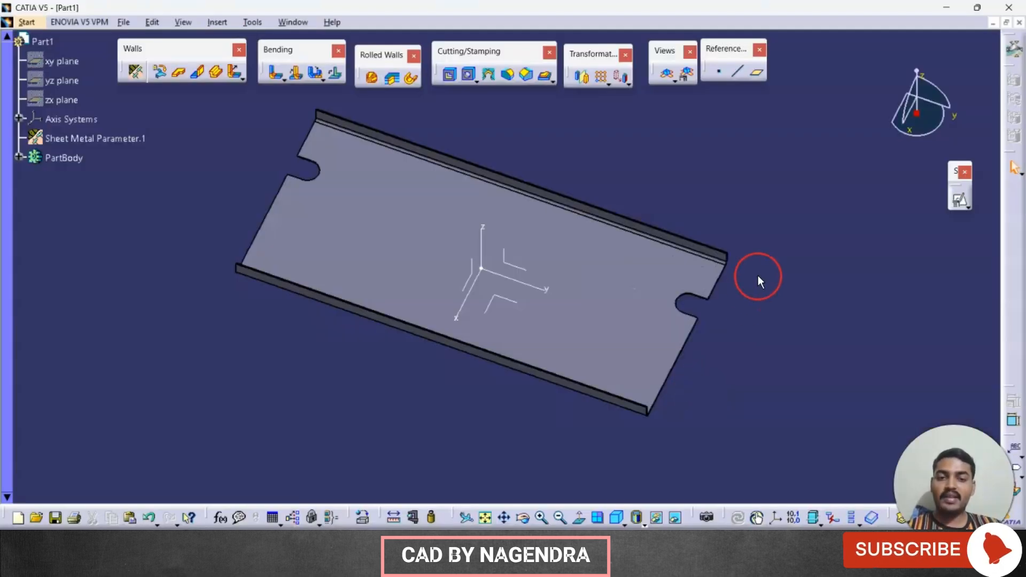
Step: Start a Corner feature and select four thickness edges at one end of the plate, on the flange ends and notch mouth
left_click(509, 79)
middle_click_drag(800, 304, 678, 201)
middle_click_drag(793, 316, 542, 290)
middle_click_drag(811, 303, 655, 171)
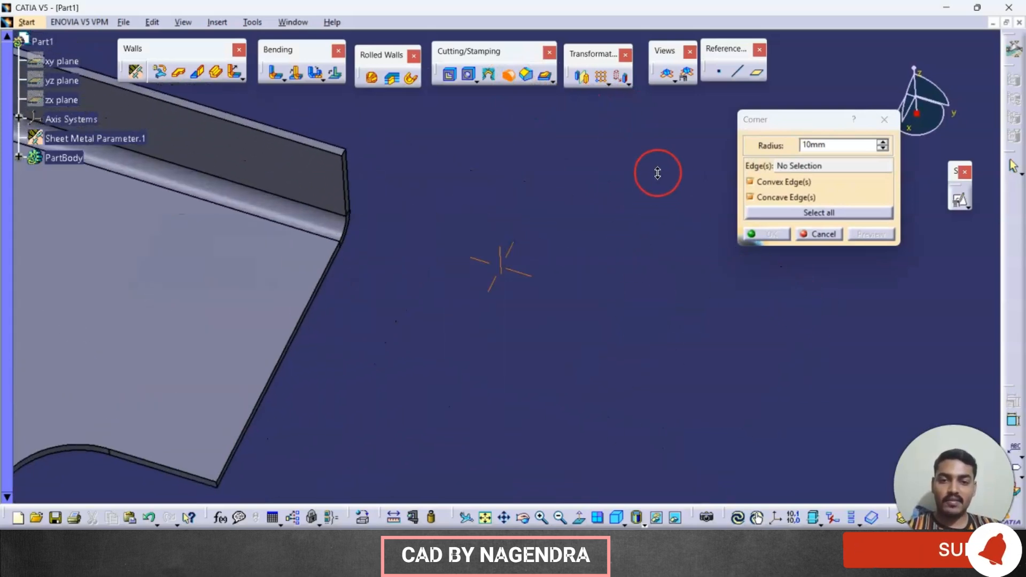
left_click(344, 154)
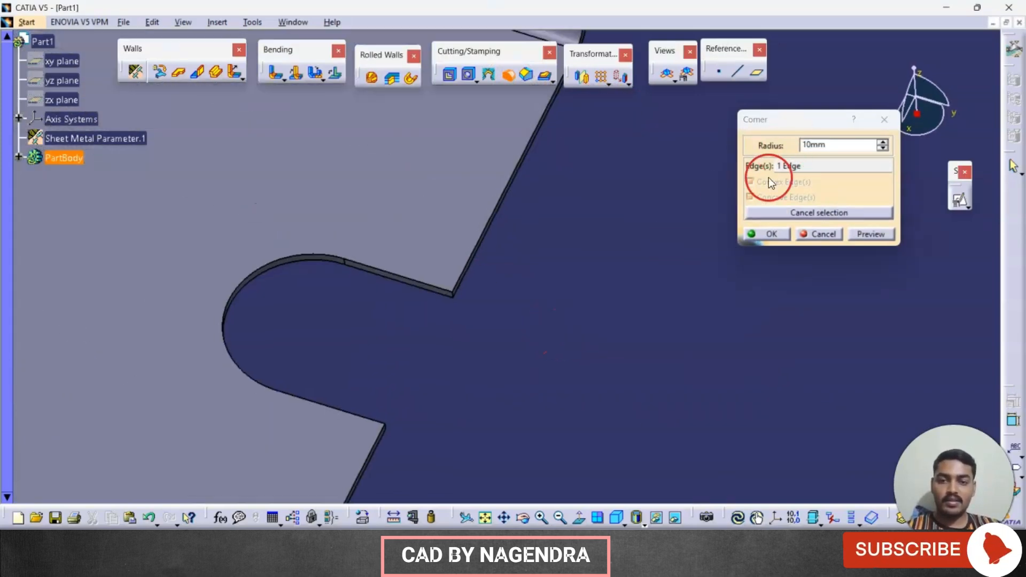
middle_click_drag(470, 372, 604, 192)
left_click(602, 178)
middle_click_drag(490, 491, 513, 255)
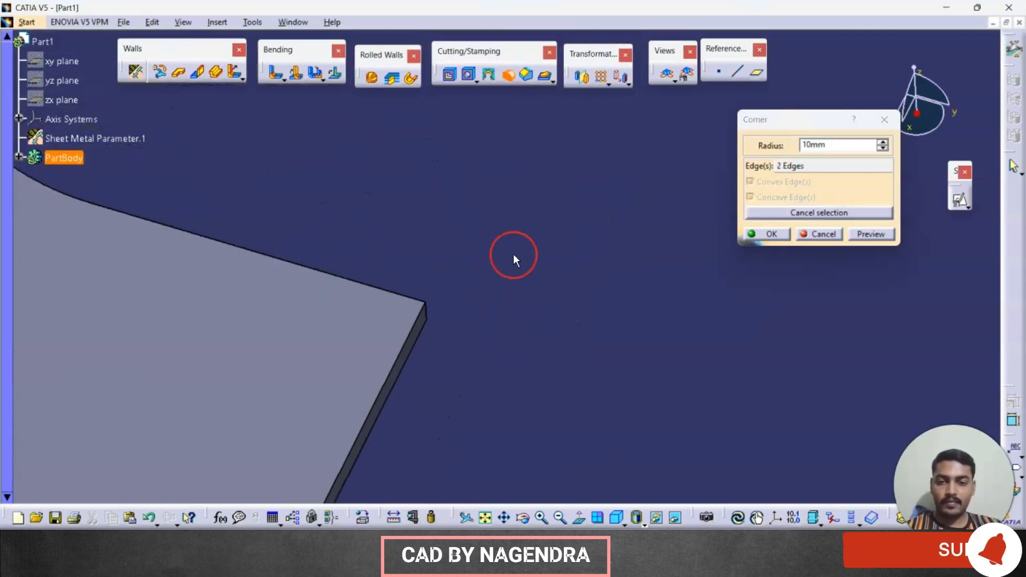
left_click(429, 312)
middle_click_drag(429, 312, 711, 354)
left_click(693, 411)
middle_click_drag(692, 411, 415, 289)
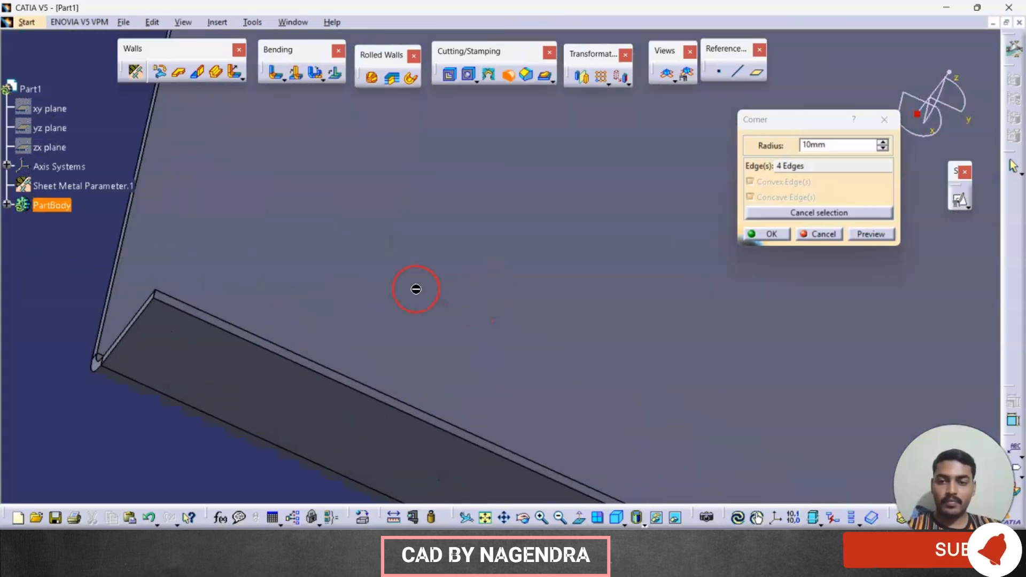
Step: Add the four matching edges at the opposite end and create the corners with a 10 mm radius
left_click(156, 293)
middle_click_drag(217, 273, 507, 262)
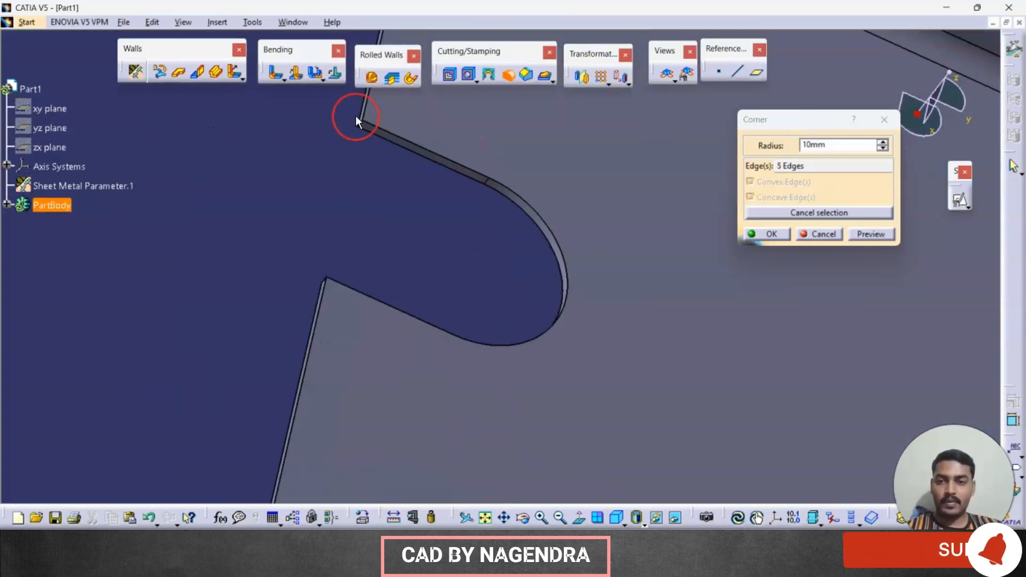
left_click(357, 122)
middle_click_drag(347, 144, 185, 93)
left_click(569, 343)
middle_click_drag(521, 309, 479, 473)
scroll(540, 231, "down", 1)
middle_click_drag(566, 91, 496, 463)
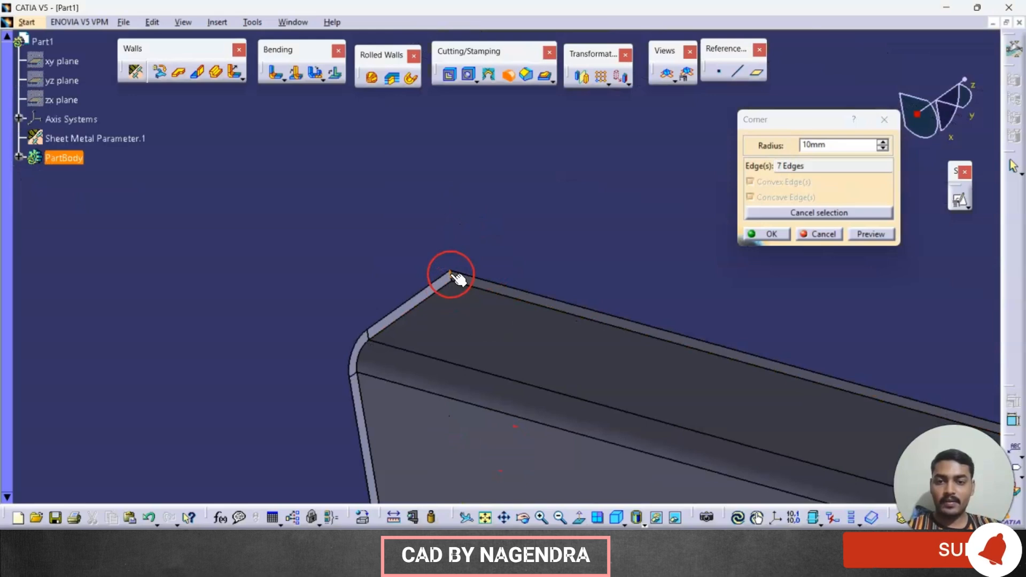
left_click(452, 276)
double_click(815, 143)
left_click(770, 233)
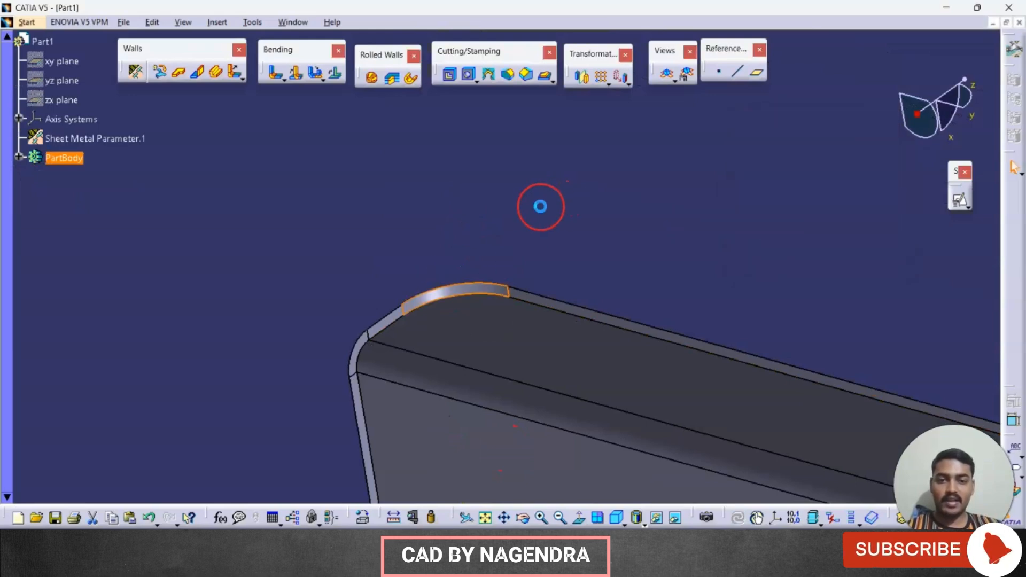
left_click(485, 518)
left_click(616, 517)
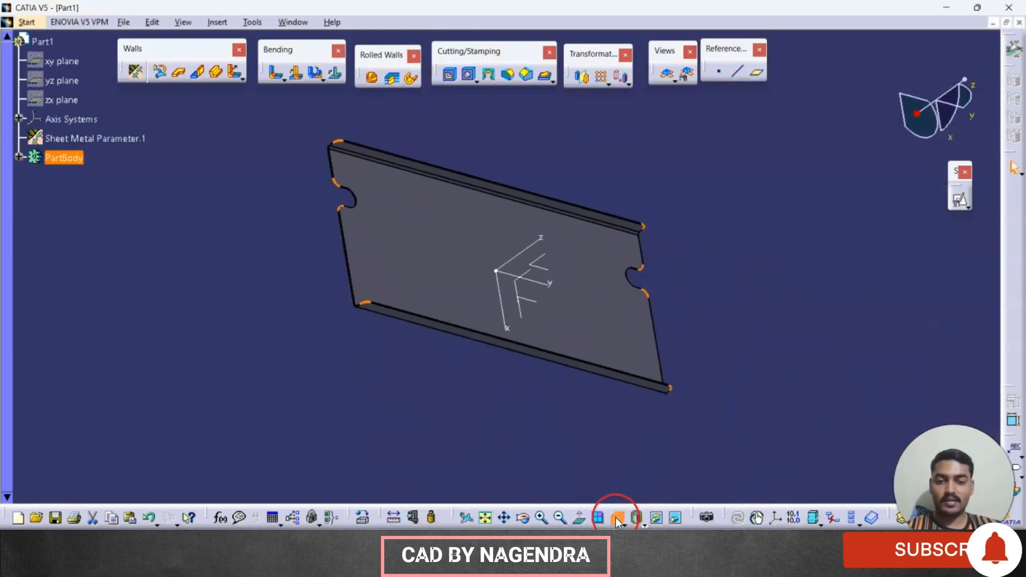
Step: Consult the reference drawing and place a Flanged Hole on the plate's main face near one end notch
key("alt+Tab")
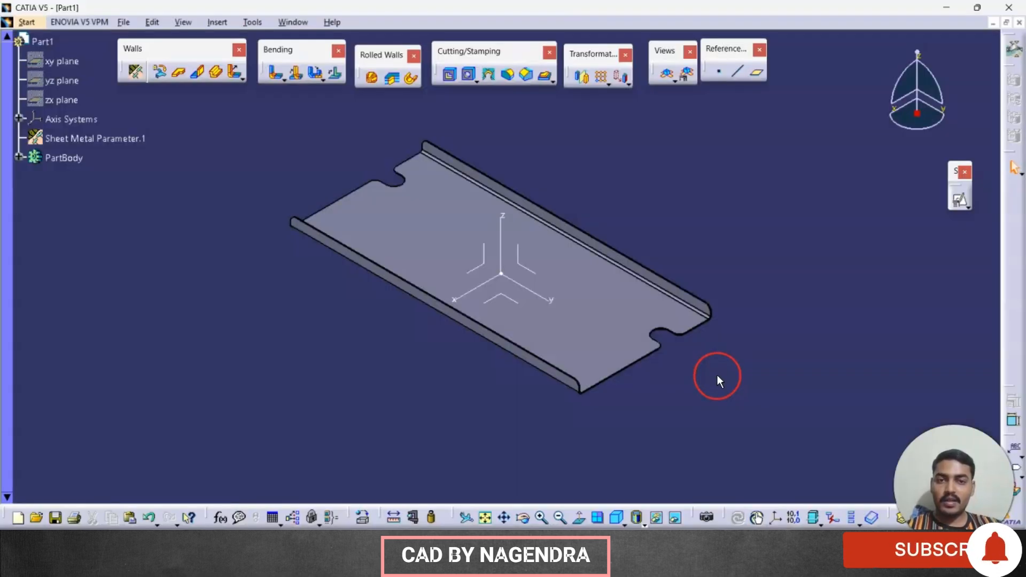
left_click(554, 83)
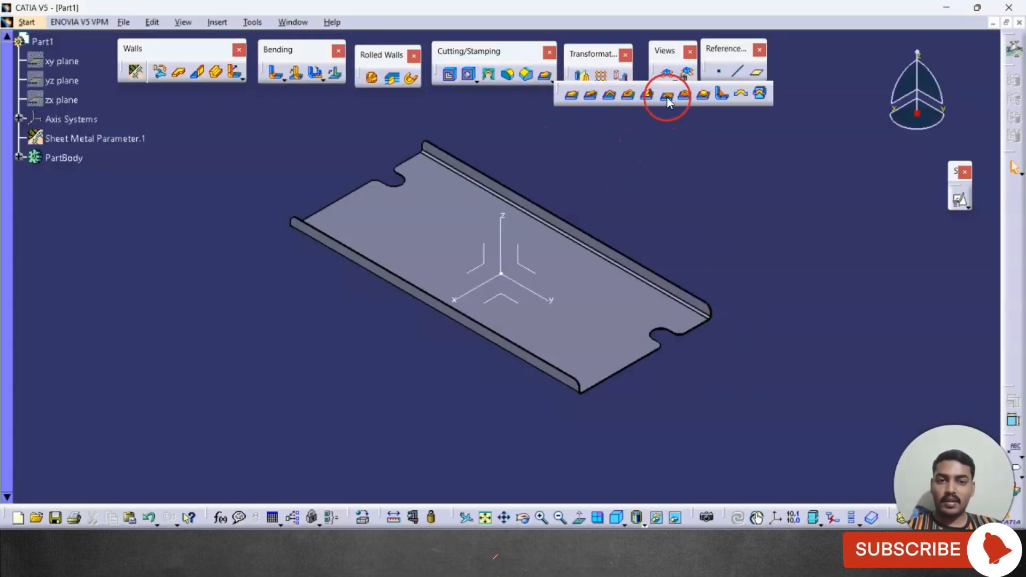
left_click(554, 84)
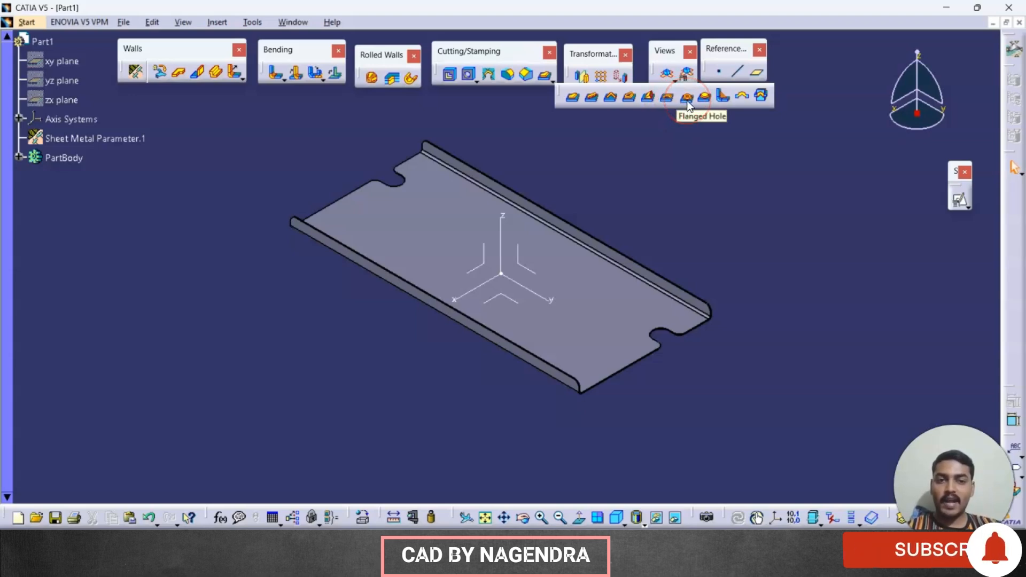
key("alt+Tab")
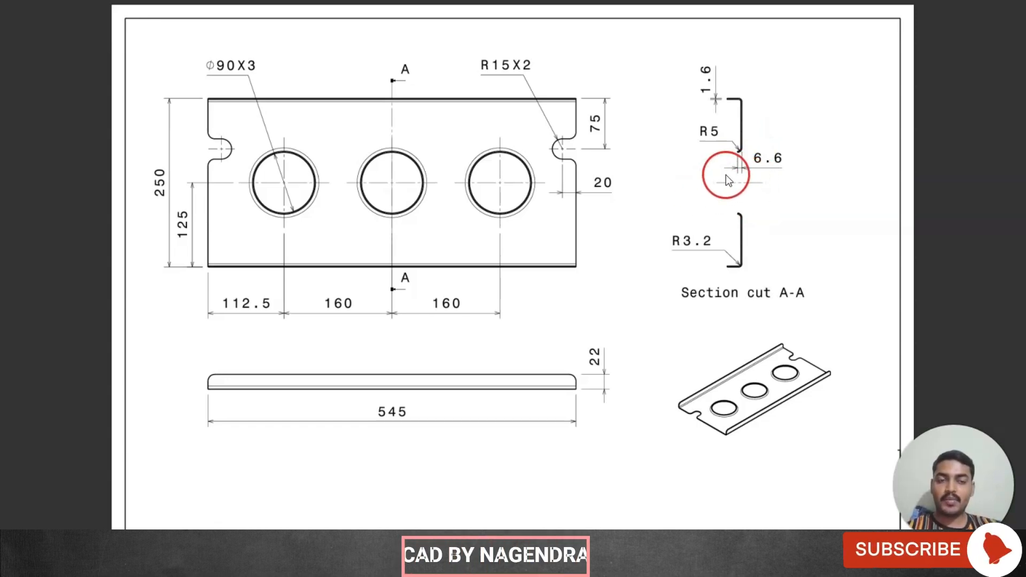
key("alt+Tab")
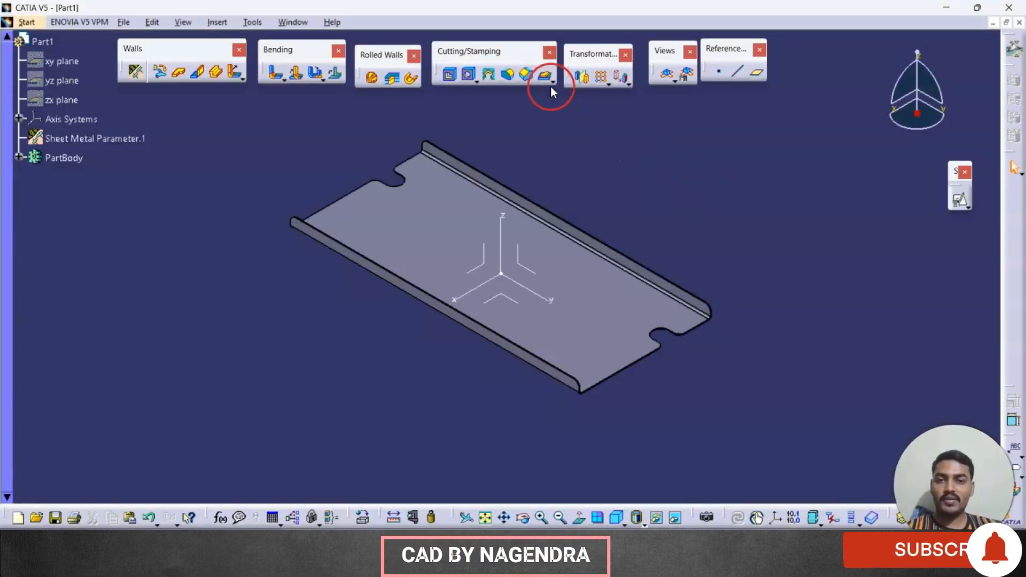
left_click(550, 78)
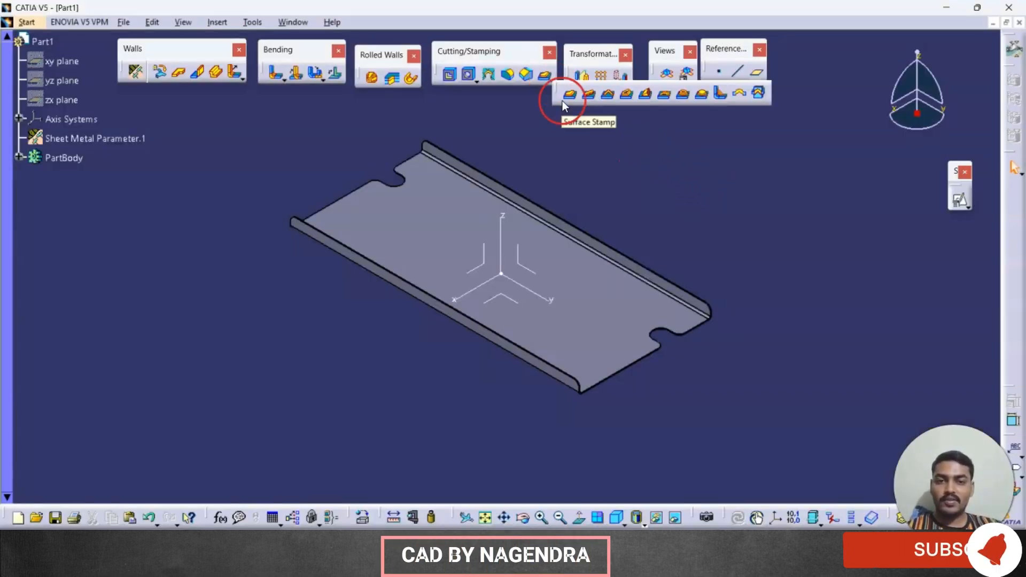
left_click(682, 97)
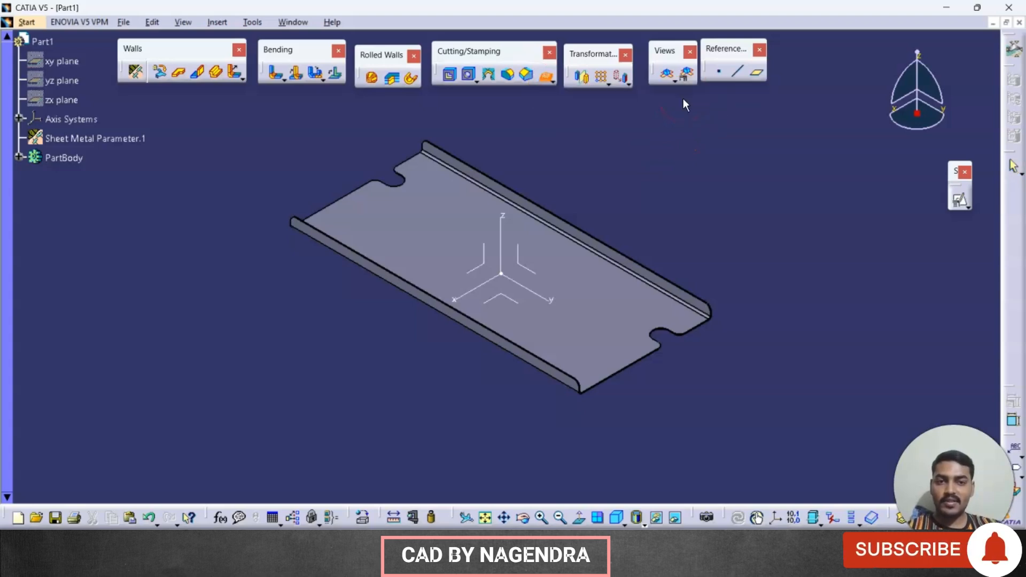
left_click(426, 220)
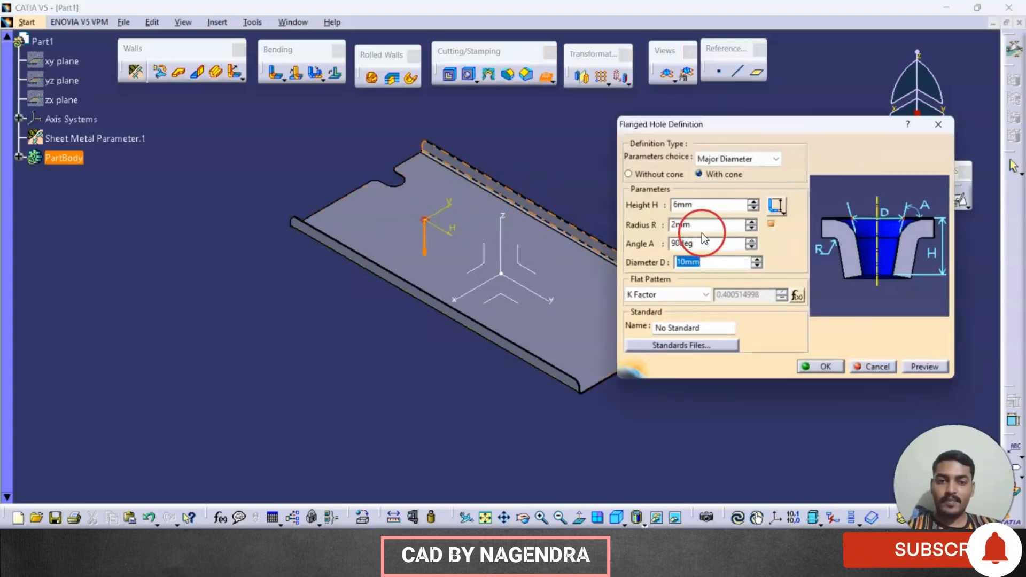
Step: Set the flanged hole's diameter to 90 mm, height to 6.6 mm and radius to 5 mm as in the drawing, and preview it
key("alt+Tab")
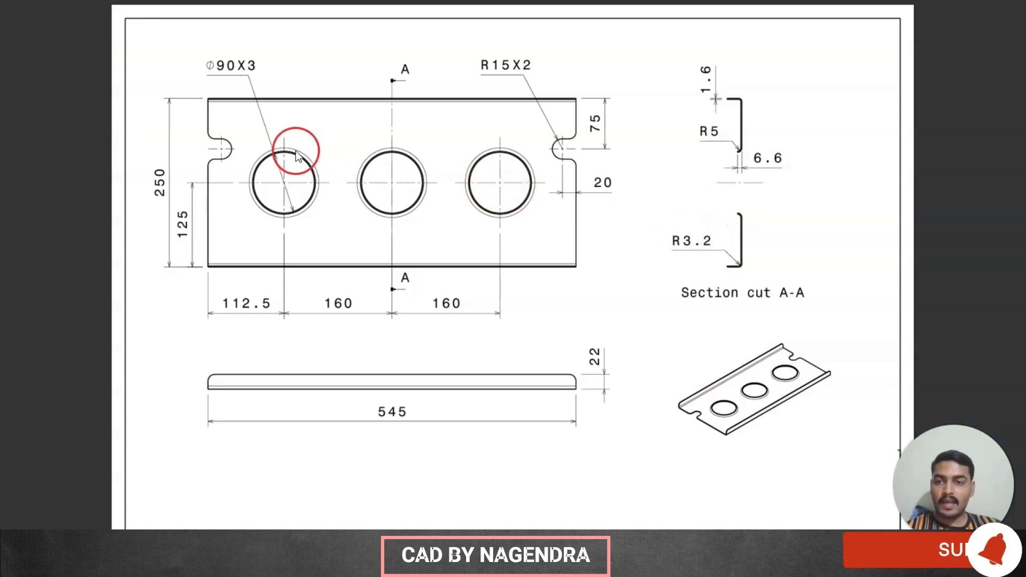
key("alt+Tab")
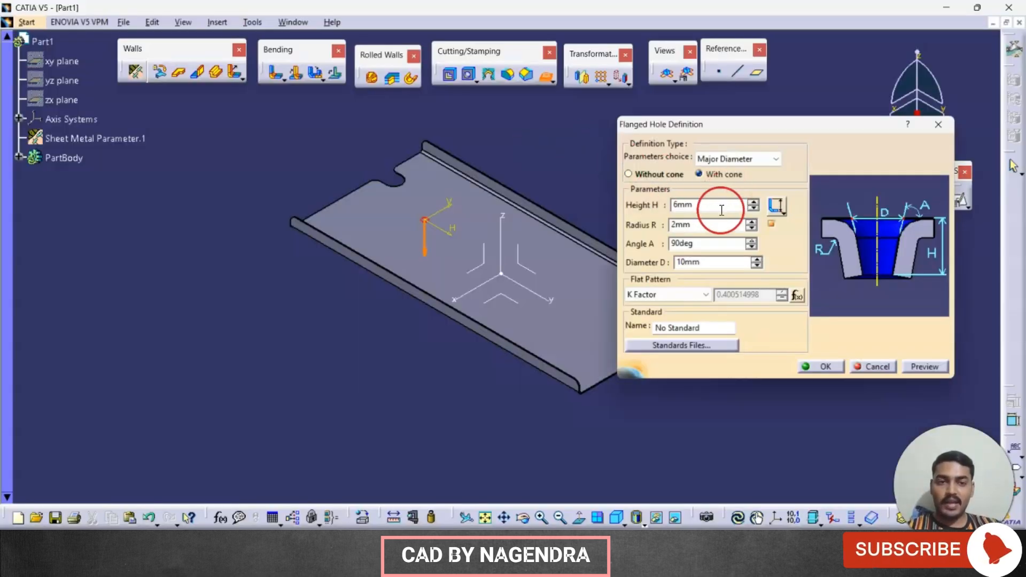
double_click(721, 210)
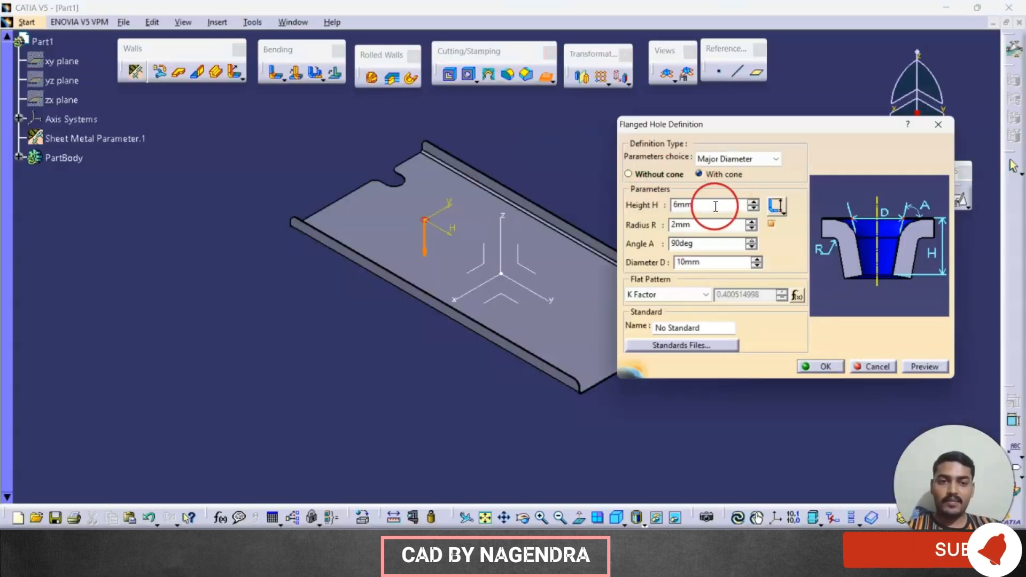
double_click(711, 260)
type("90")
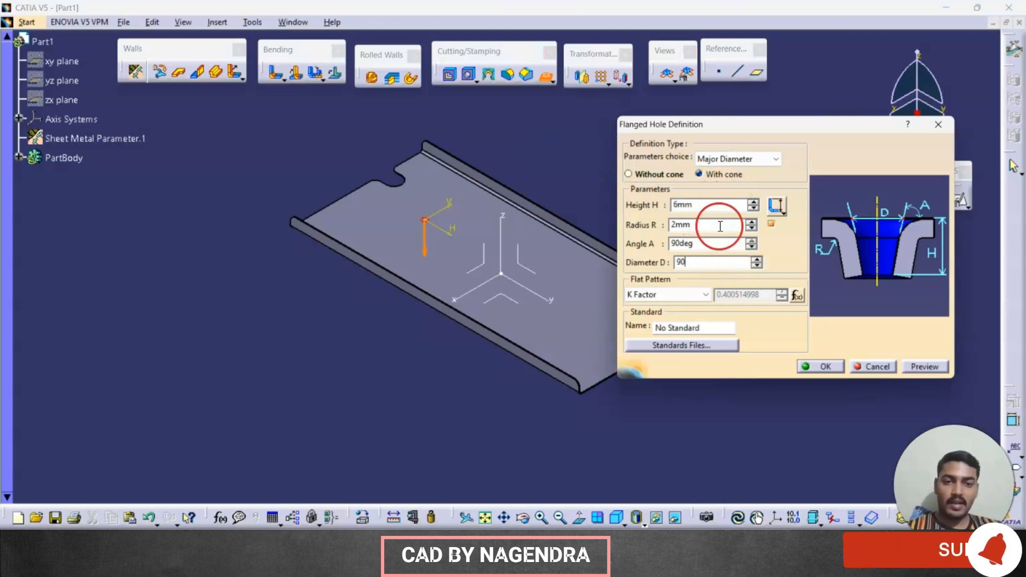
double_click(710, 205)
key("alt+Tab")
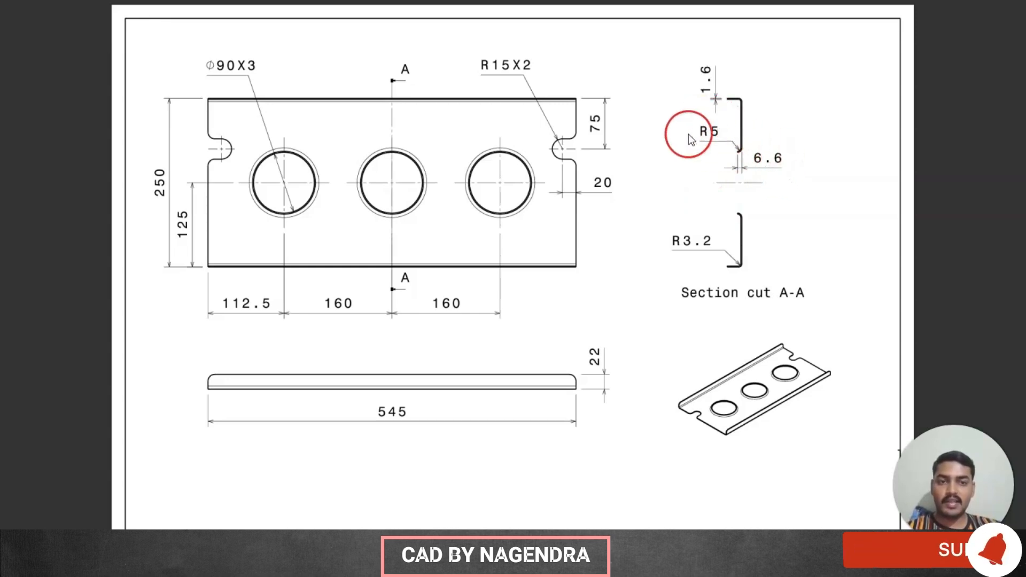
key("alt+Tab")
double_click(718, 205)
type("6")
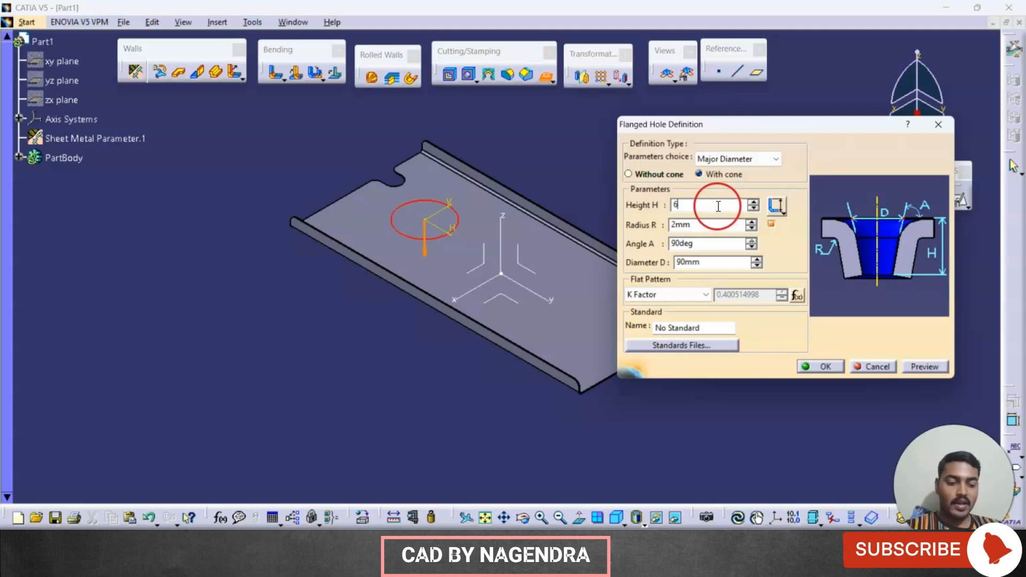
type(".6")
double_click(702, 224)
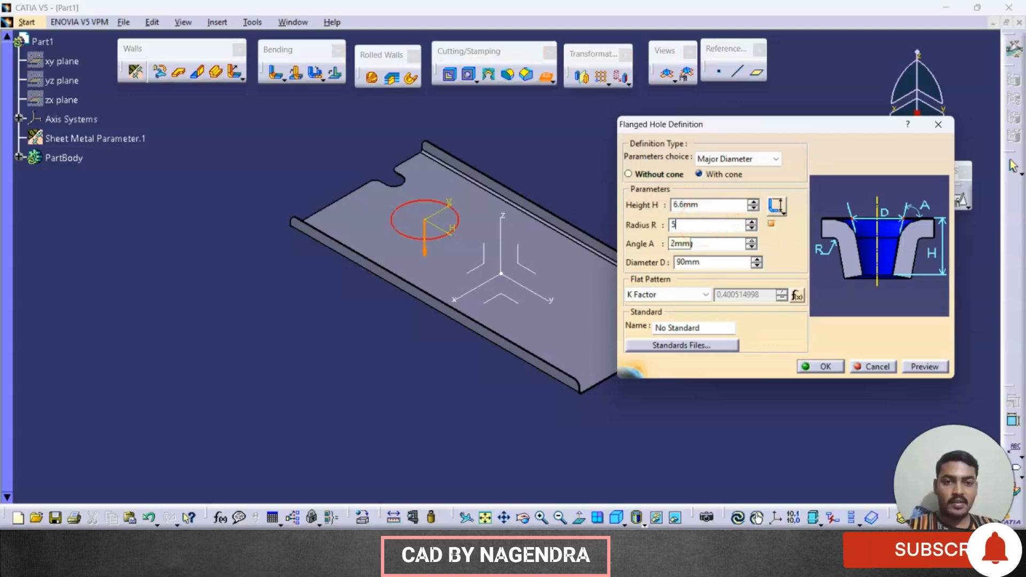
left_click(778, 394)
left_click(923, 370)
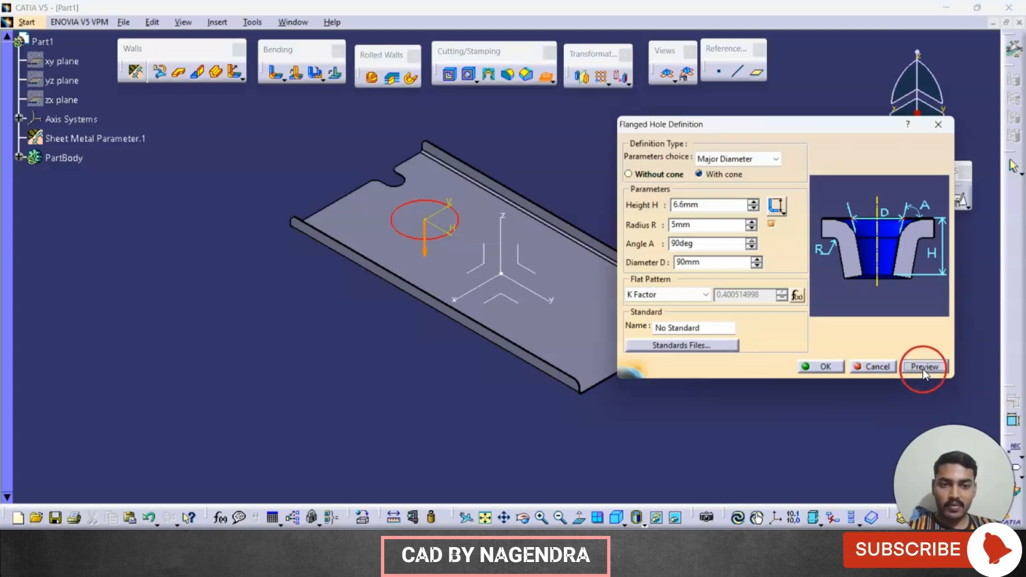
Step: Reverse the flange direction so it points to the same side as the side walls, and create the flanged hole
middle_click_drag(450, 285, 376, 294)
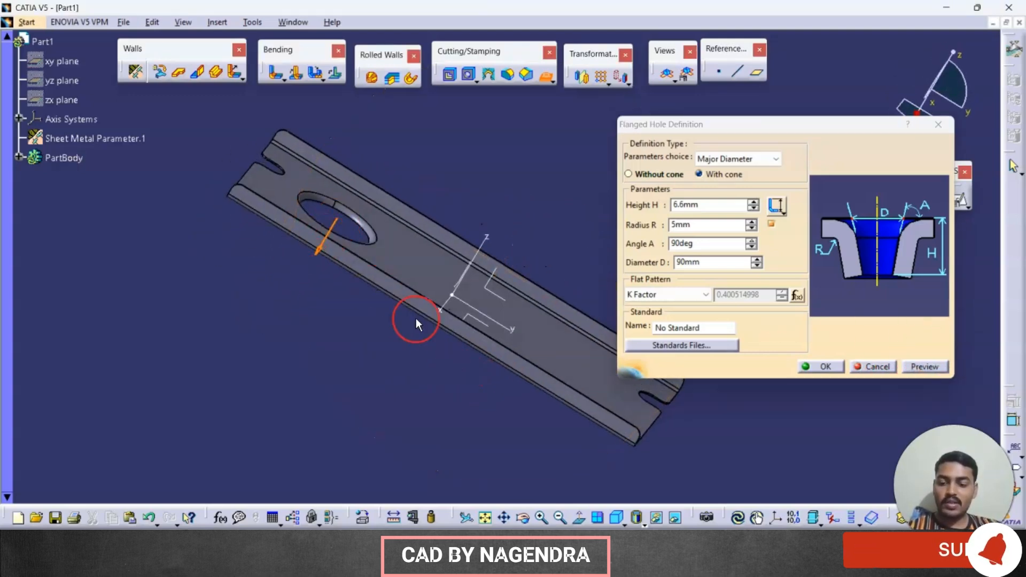
key("alt+Tab")
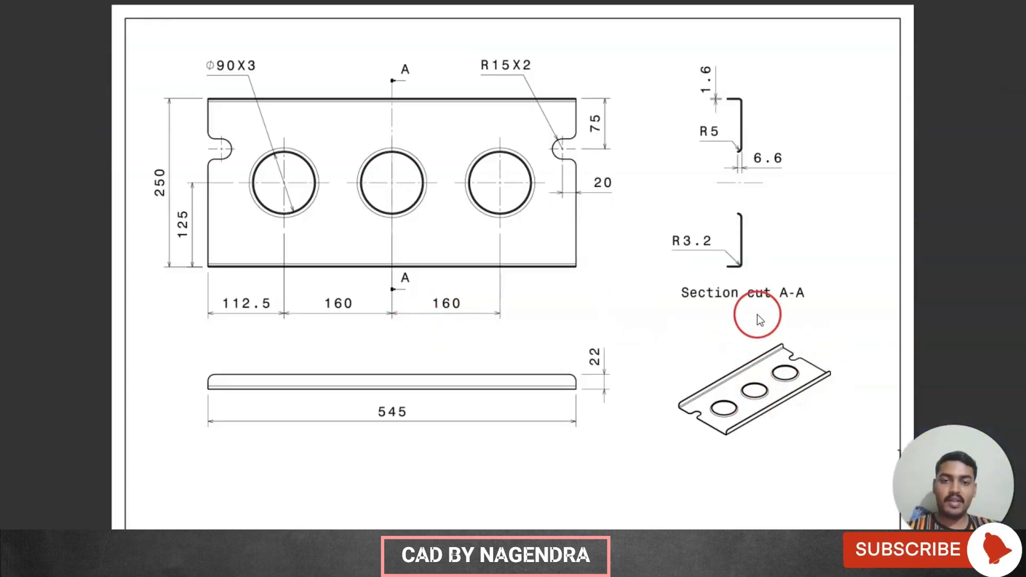
key("alt+Tab")
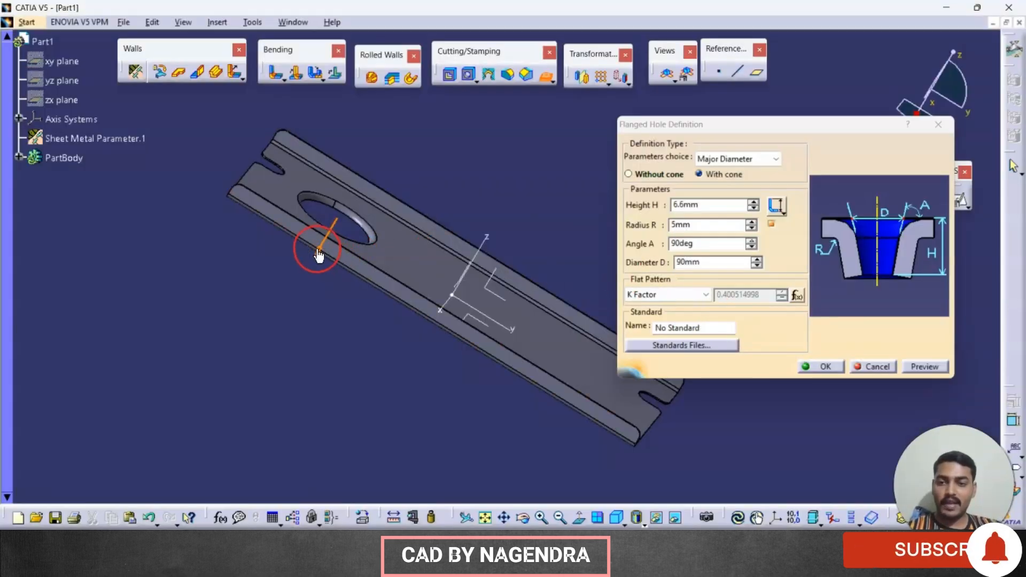
left_click(924, 367)
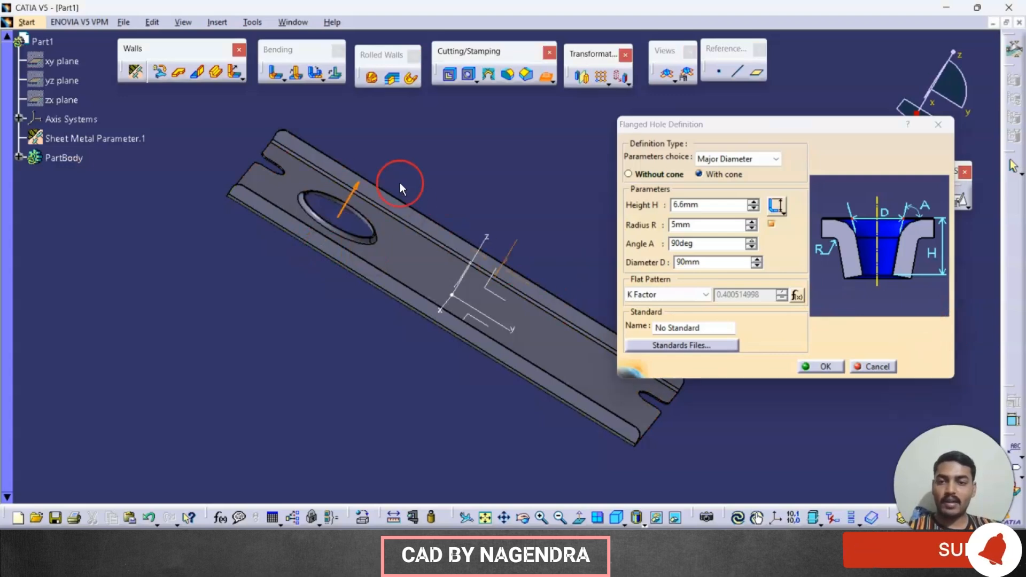
middle_click_drag(400, 181, 414, 279)
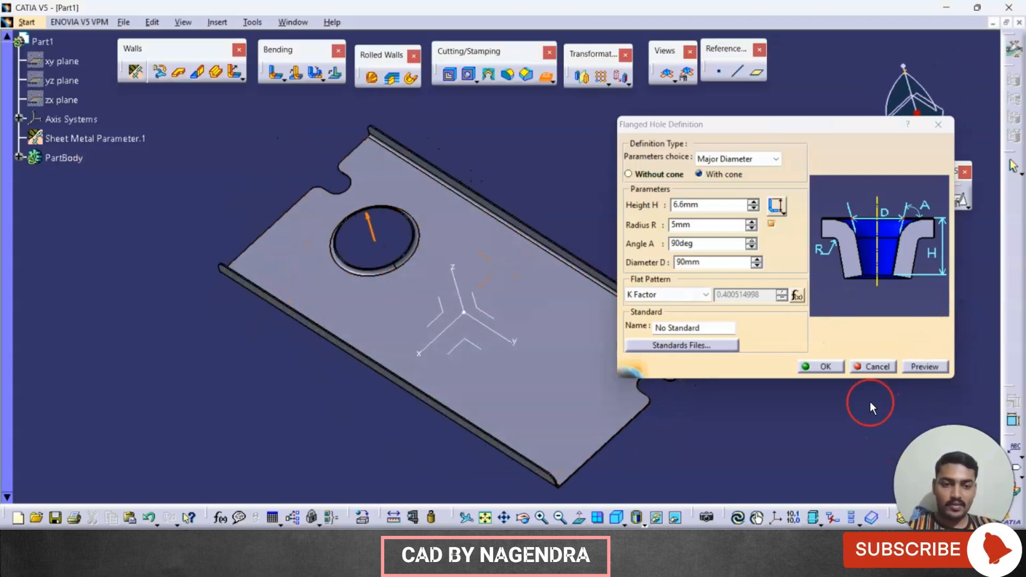
left_click(828, 366)
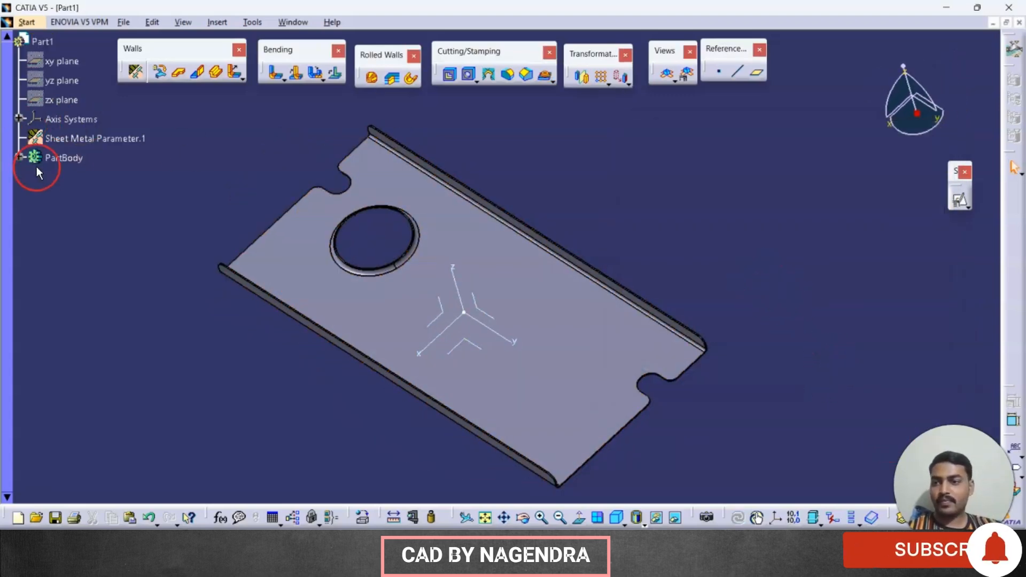
Step: Edit the flanged hole's positioning sketch and make its centre point coincident with the absolute Y axis
left_click(20, 158)
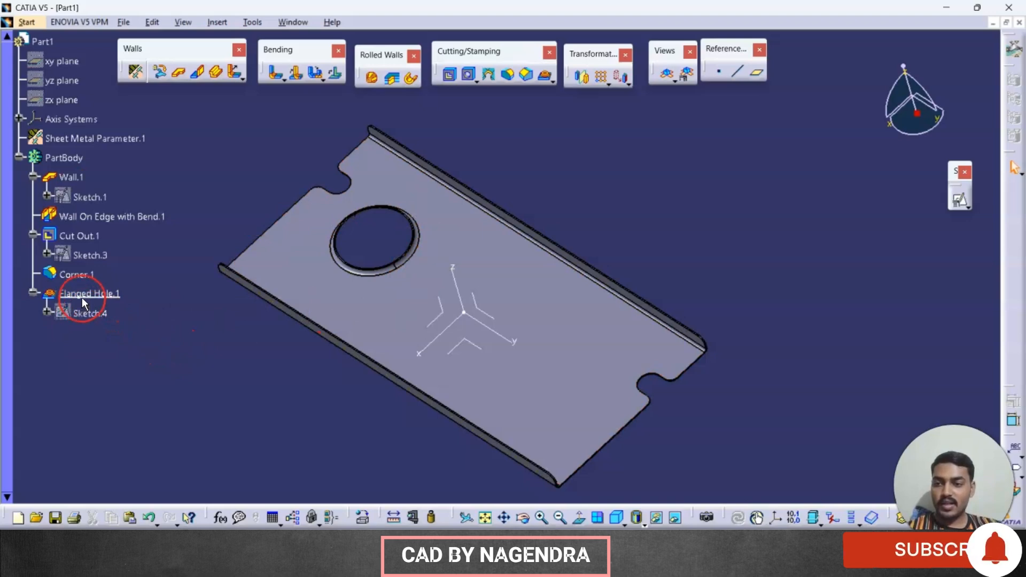
left_click(88, 314)
double_click(87, 313)
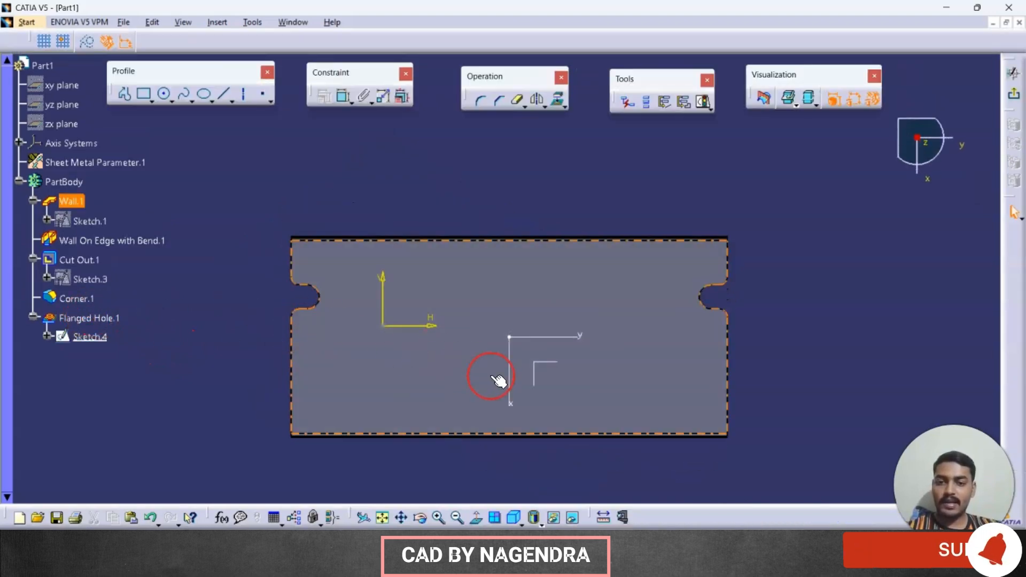
middle_click_drag(486, 374, 634, 332)
left_click(342, 98)
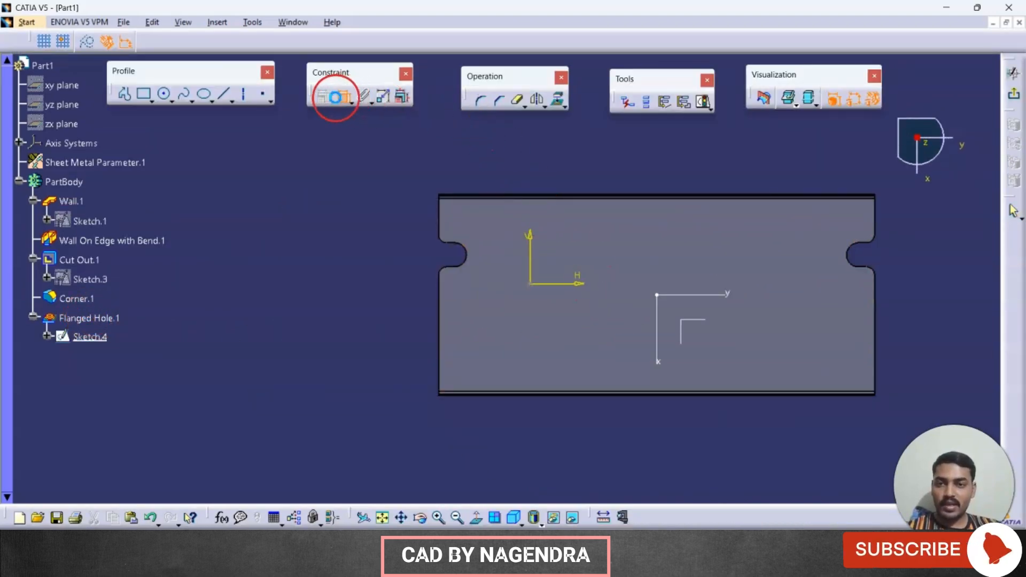
left_click(530, 284)
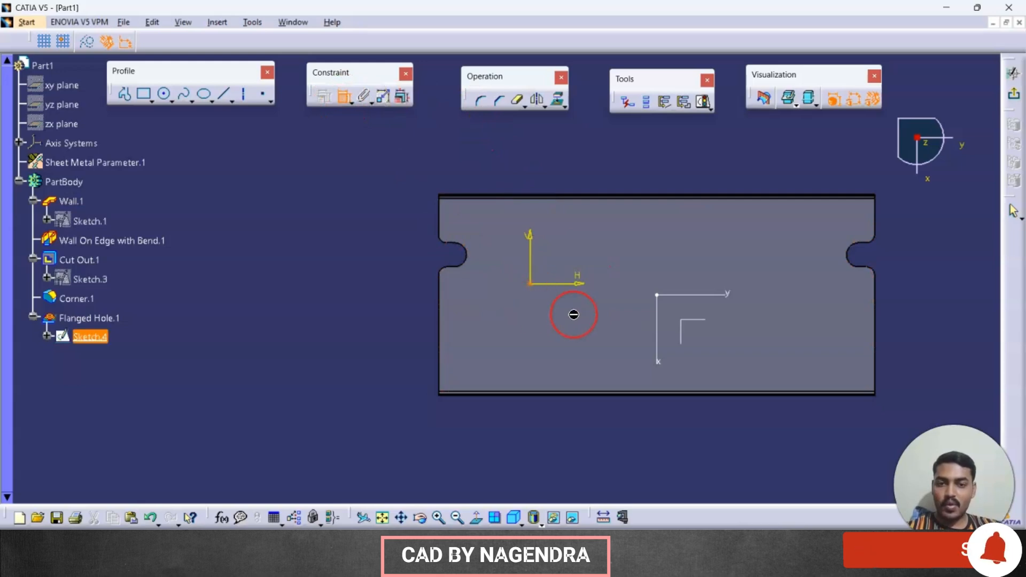
left_click(687, 299)
right_click(681, 240)
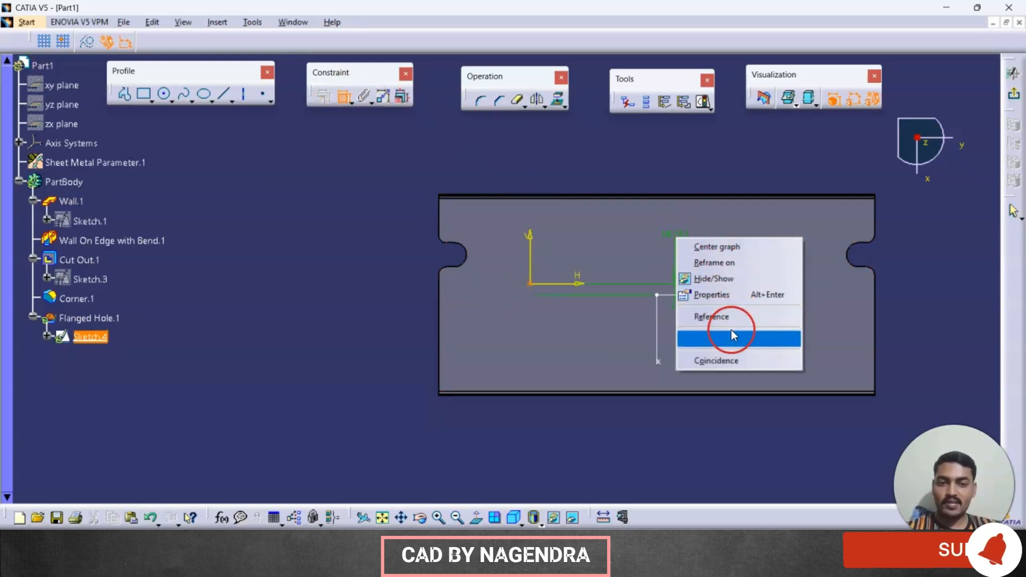
left_click(724, 360)
Step: Dimension the hole's centre point 112.5 mm from the plate's nearer short edge, as in the drawing, and exit the sketch
key("alt+Tab")
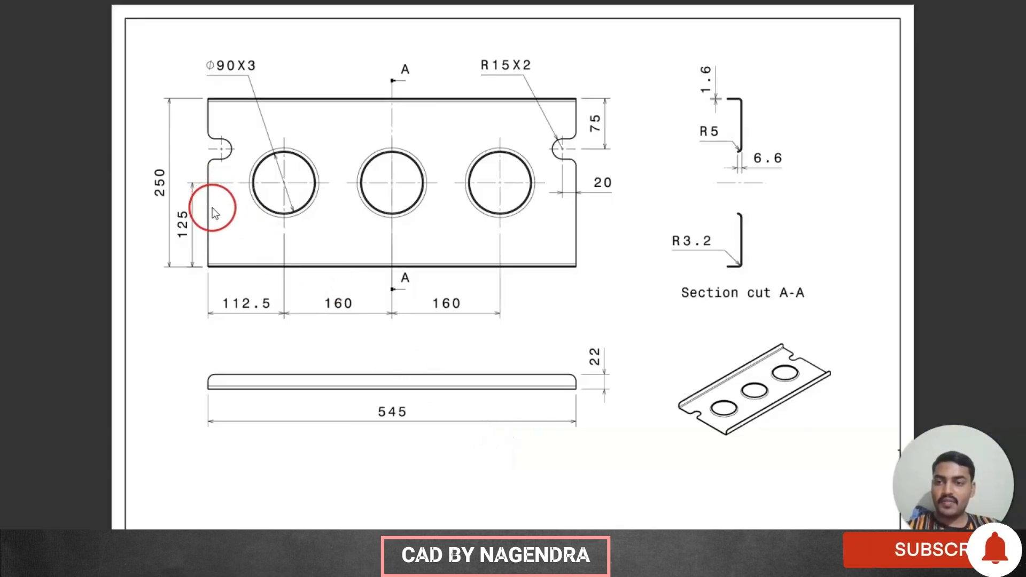
key("alt+Tab")
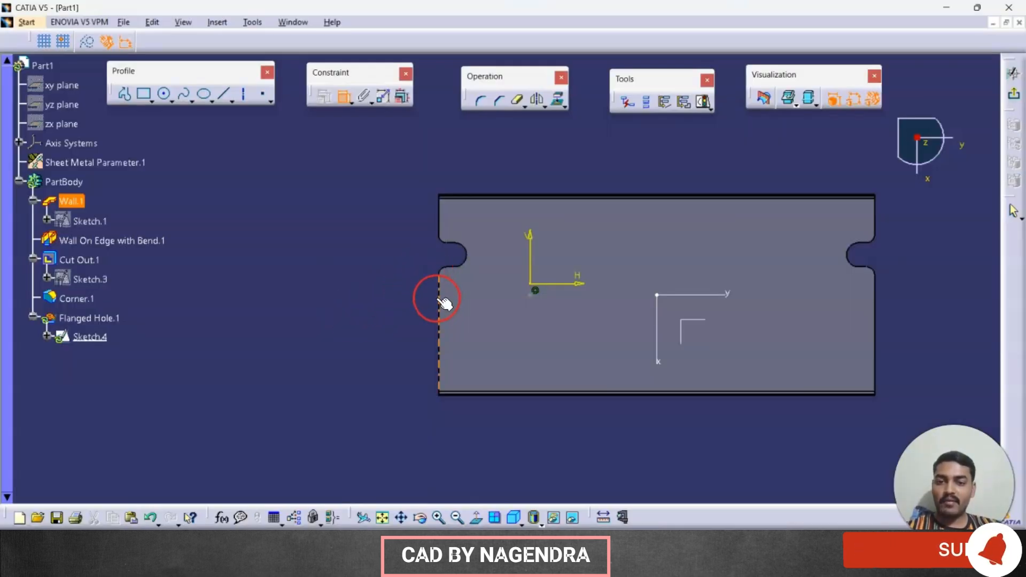
left_click(542, 380)
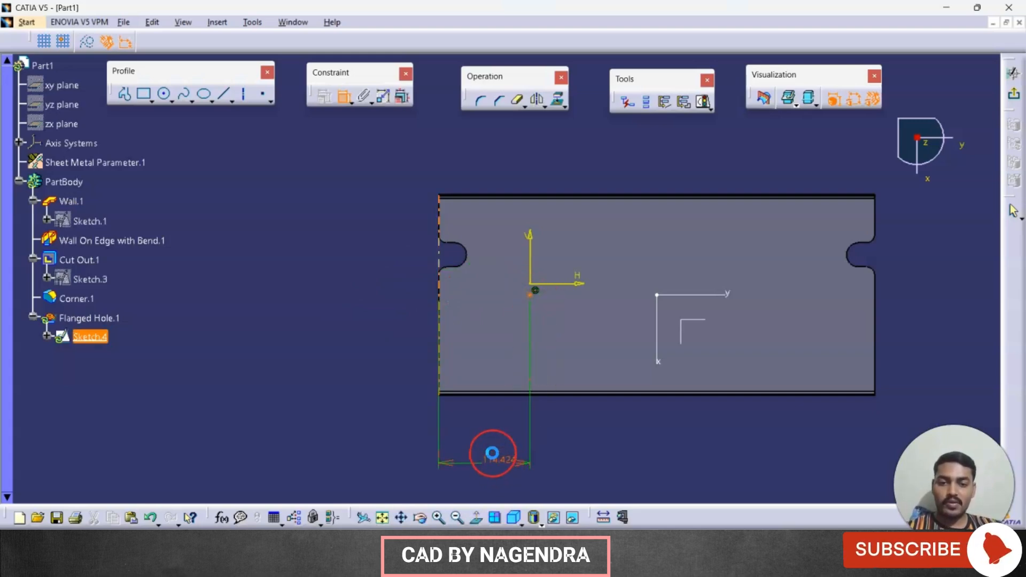
double_click(500, 459)
type("112.5")
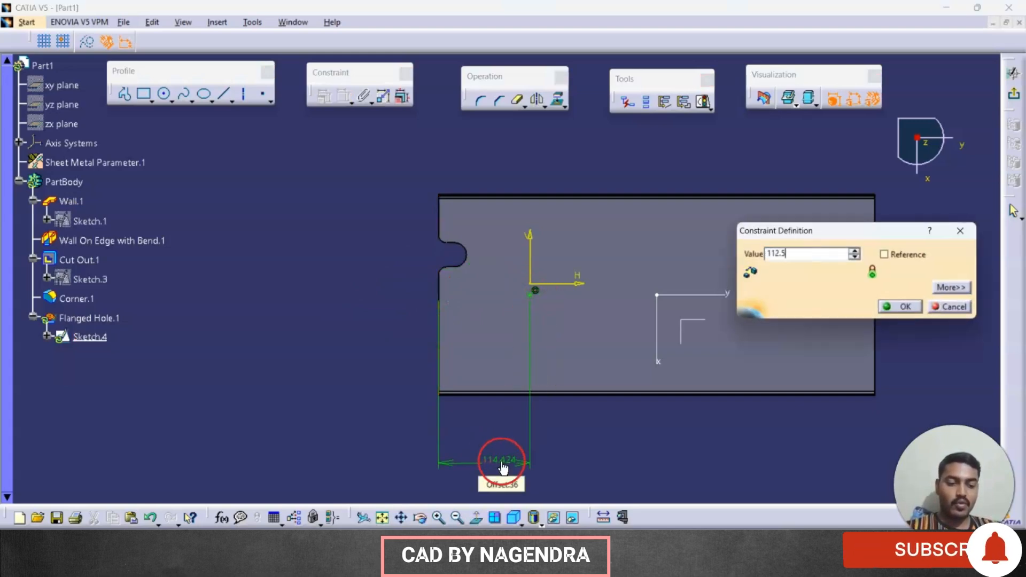
key("Return")
left_click(1013, 94)
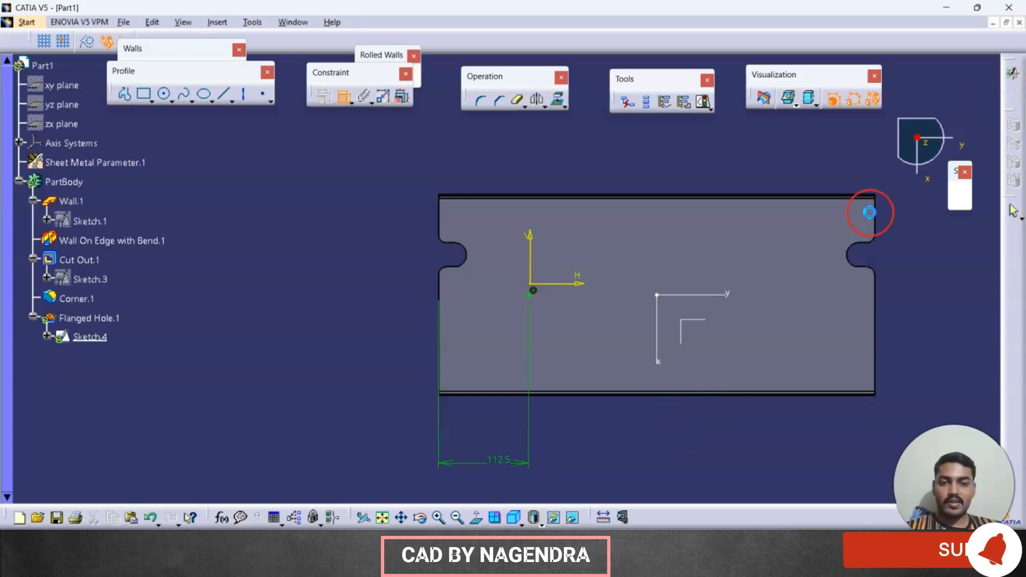
left_click(394, 413)
Step: Check the hole spacing in the reference drawing and start a rectangular pattern of the flanged hole along the absolute Y axis
mouse_move(528, 431)
middle_mouse_down()
mouse_move(707, 277)
mouse_move(757, 263)
middle_mouse_up()
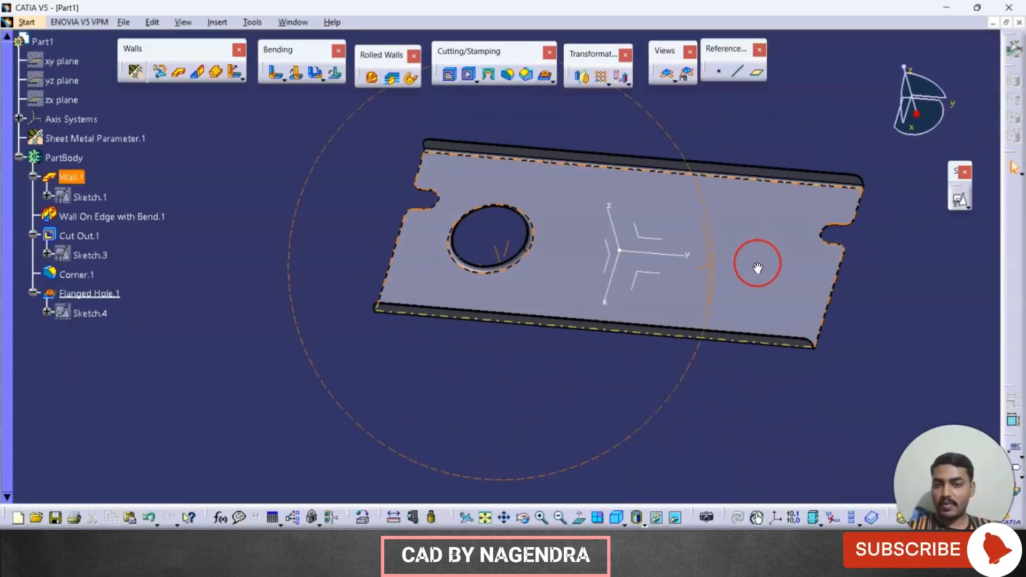
key("alt+Tab")
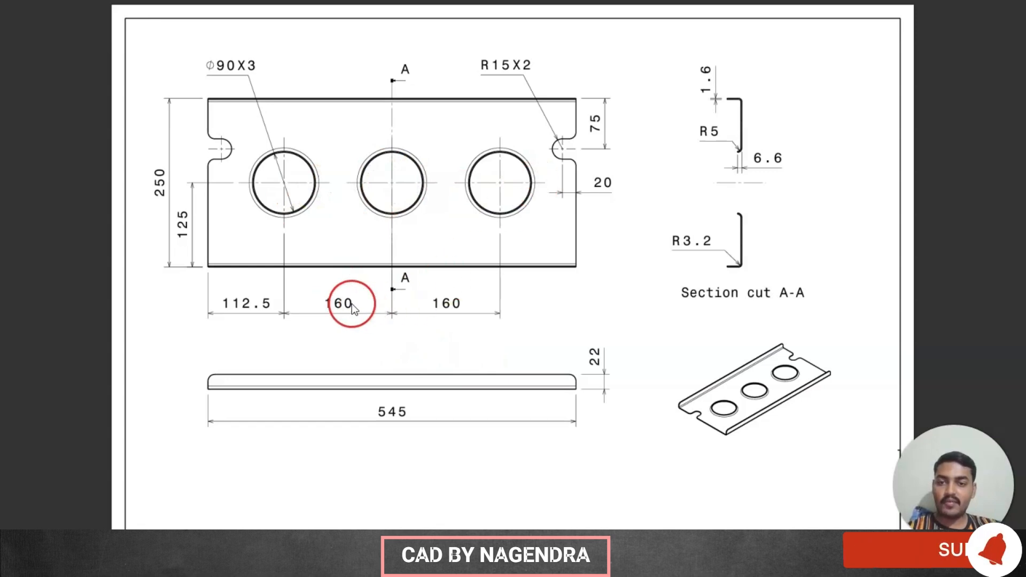
key("alt+Tab")
left_click(102, 293)
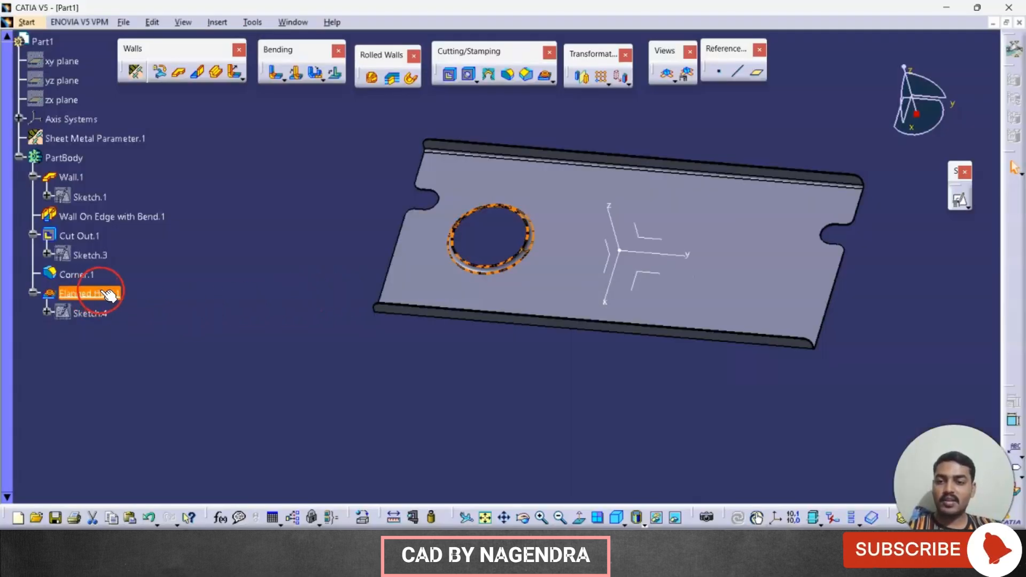
left_click(601, 79)
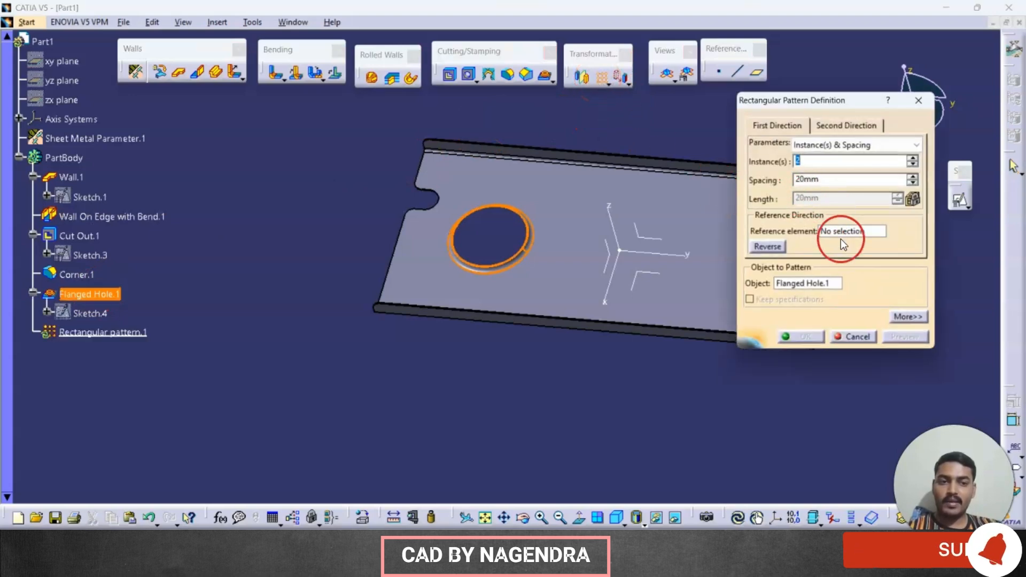
left_click(843, 234)
left_click(663, 255)
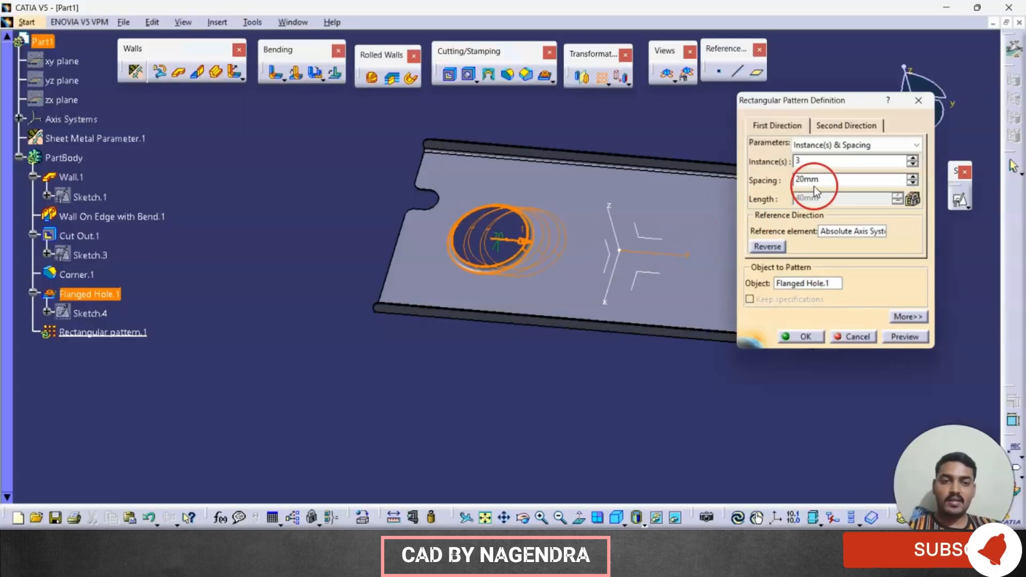
Step: Set the pattern to 3 instances with 160 mm spacing, preview it and create the row of flanged holes
double_click(817, 180)
type("1")
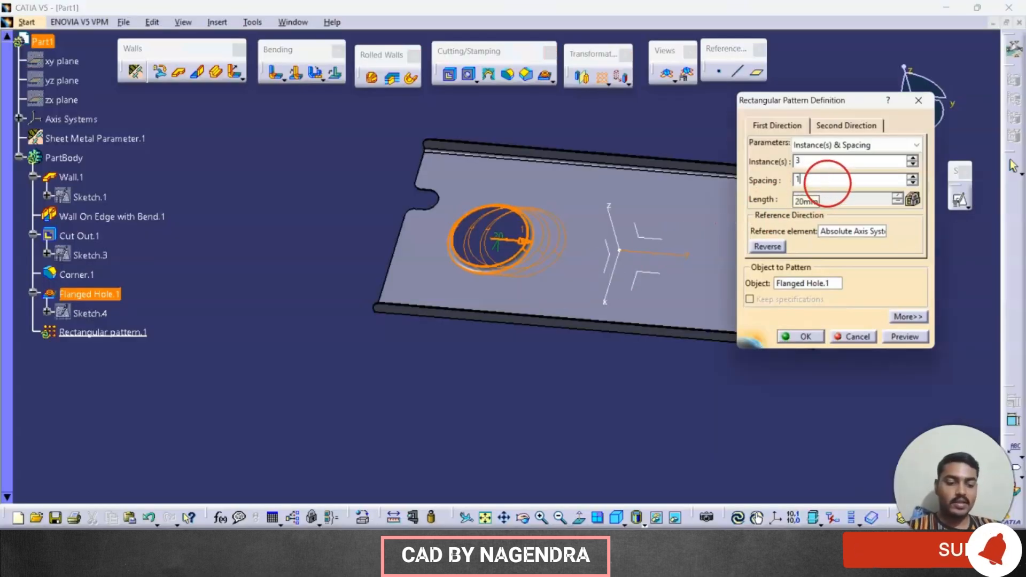
type("60")
left_click(904, 336)
middle_click_drag(629, 388, 432, 406)
left_click(811, 335)
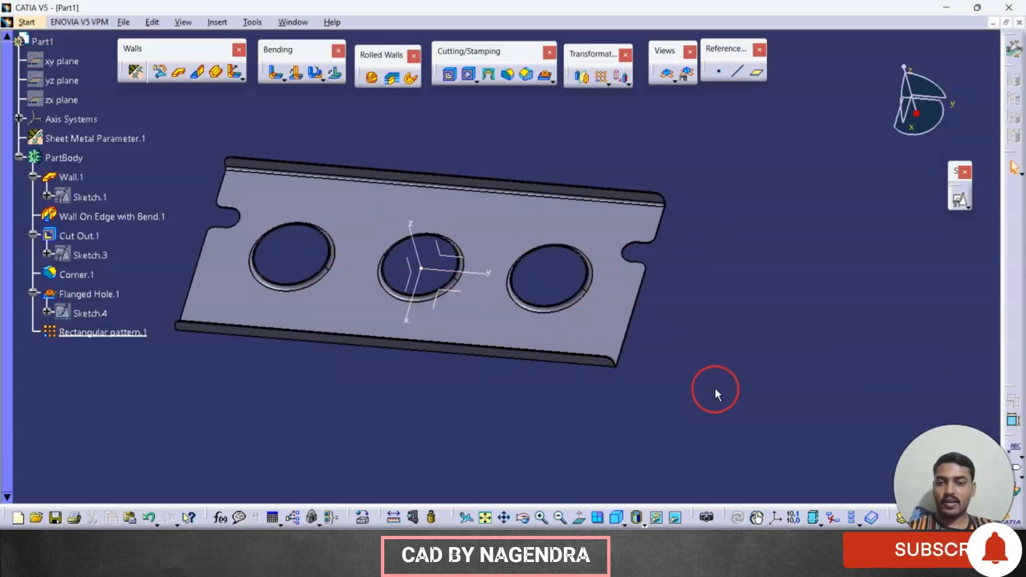
Step: Show the finished plate in isometric view and centre it for a final check
left_click(617, 518)
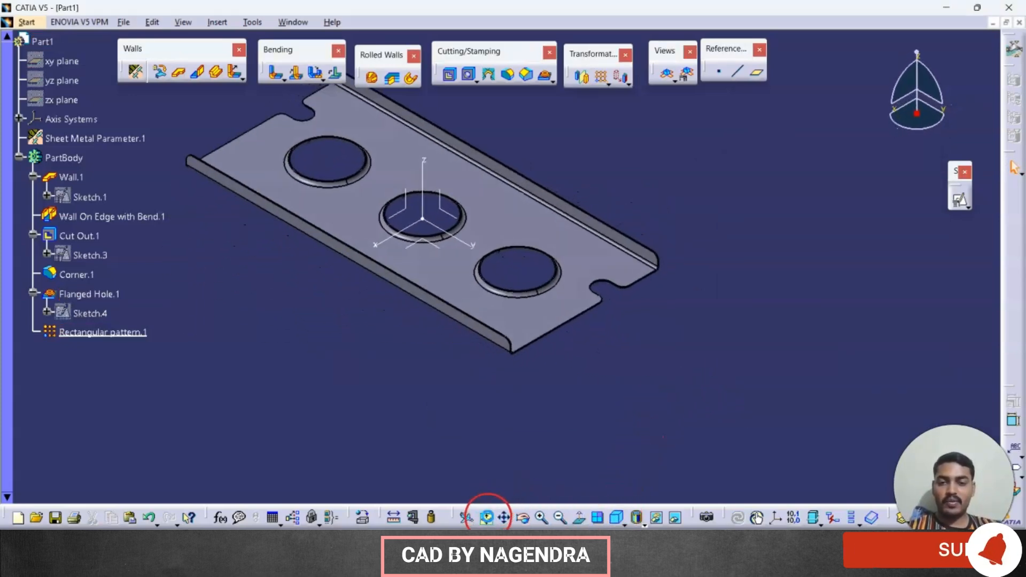
middle_click_drag(685, 235, 696, 236)
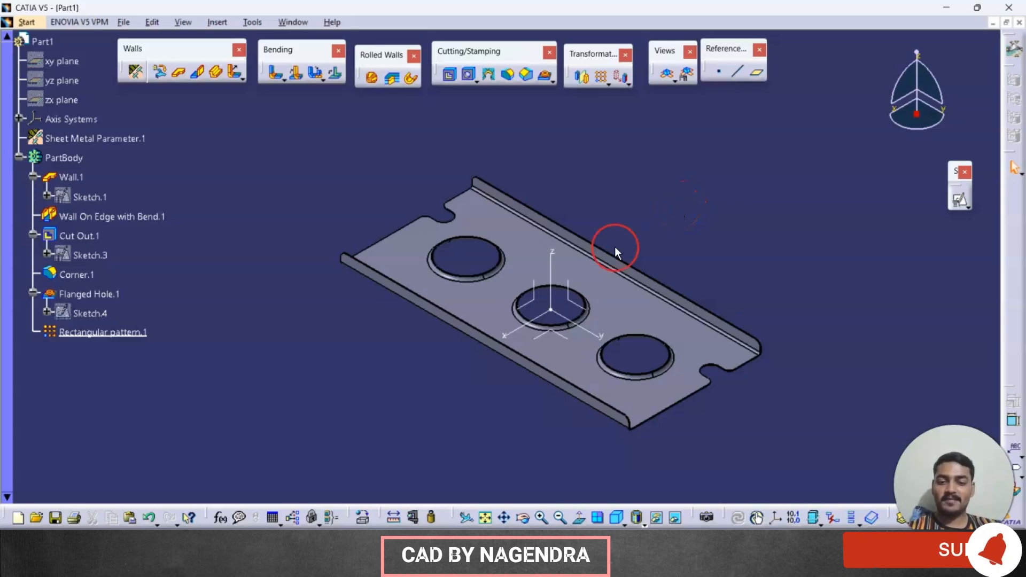
key("super+Tab")
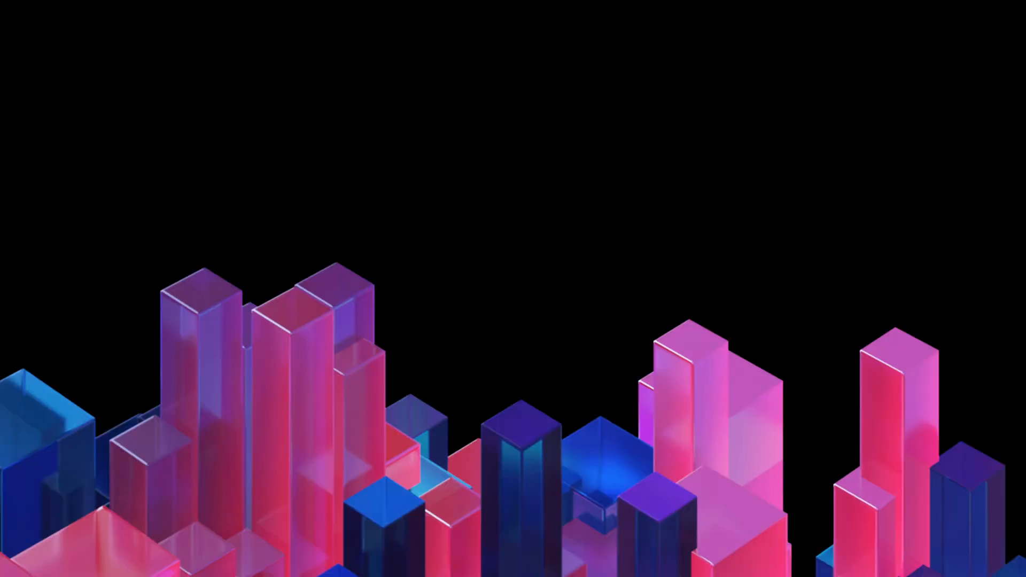